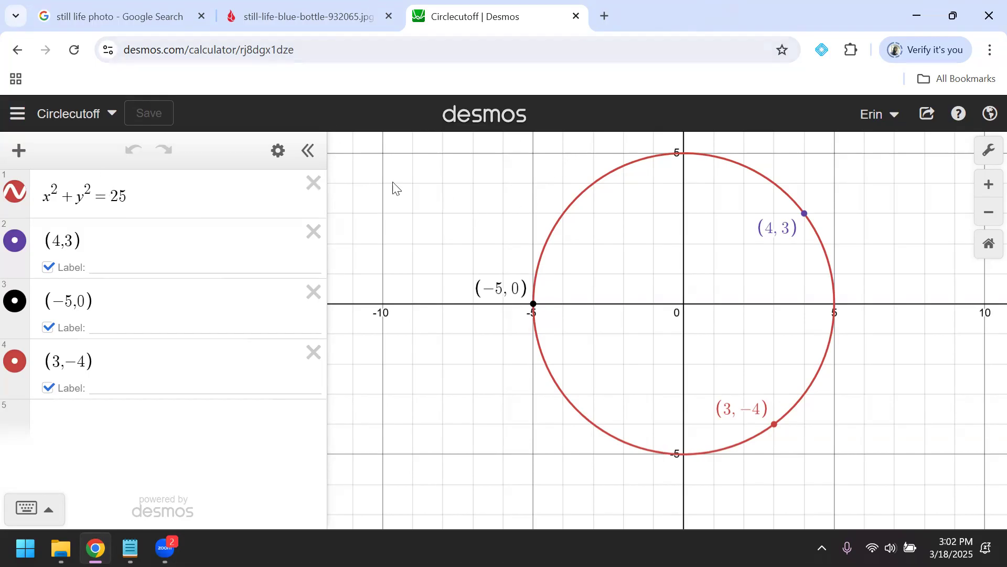
- Restrict the circle x² + y² = 25 to its half with non-negative x by adding {0 ≤ x}
{"action": "left_click", "coordinate": [143, 197]}
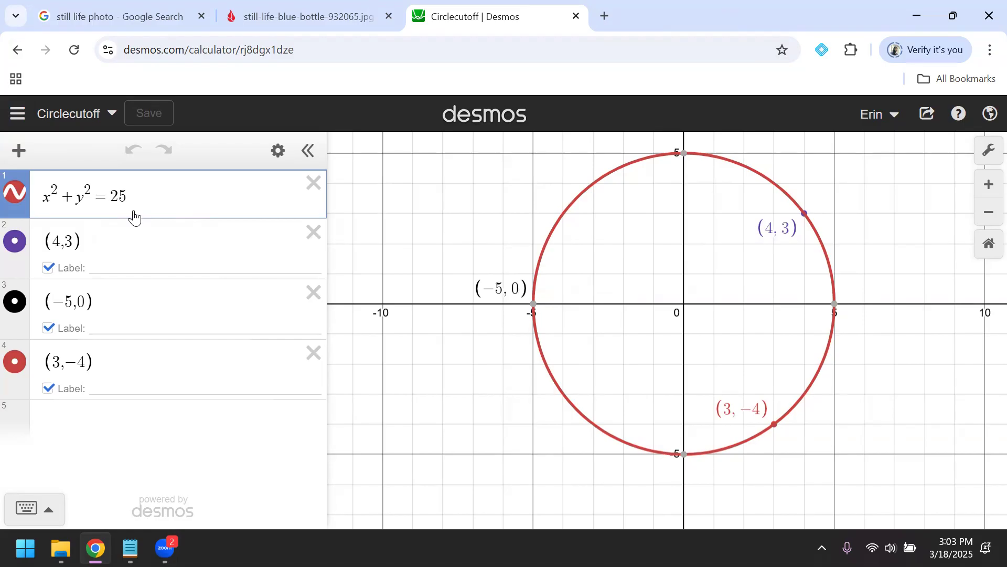
{"action": "type", "text": "{"}
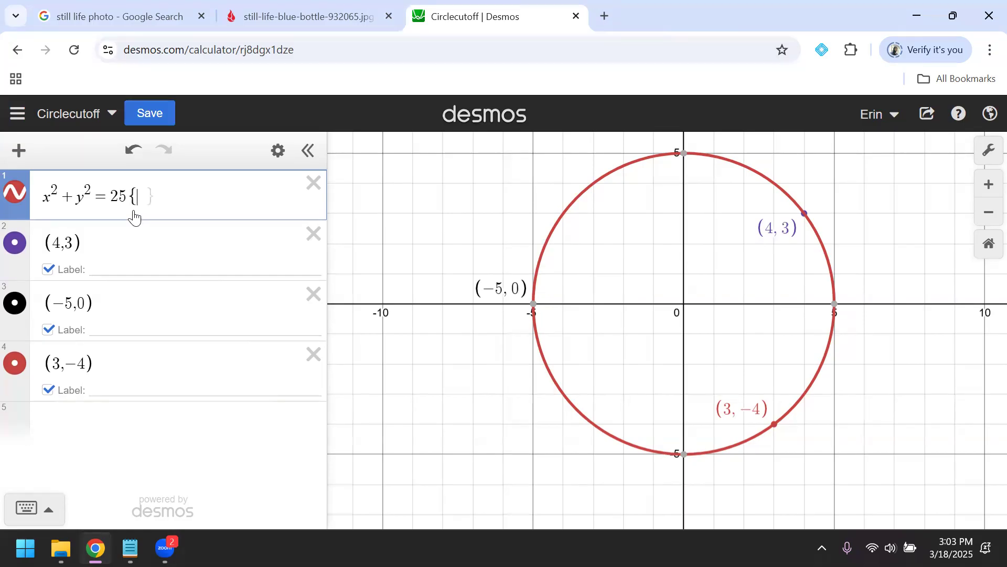
{"action": "type", "text": "0"}
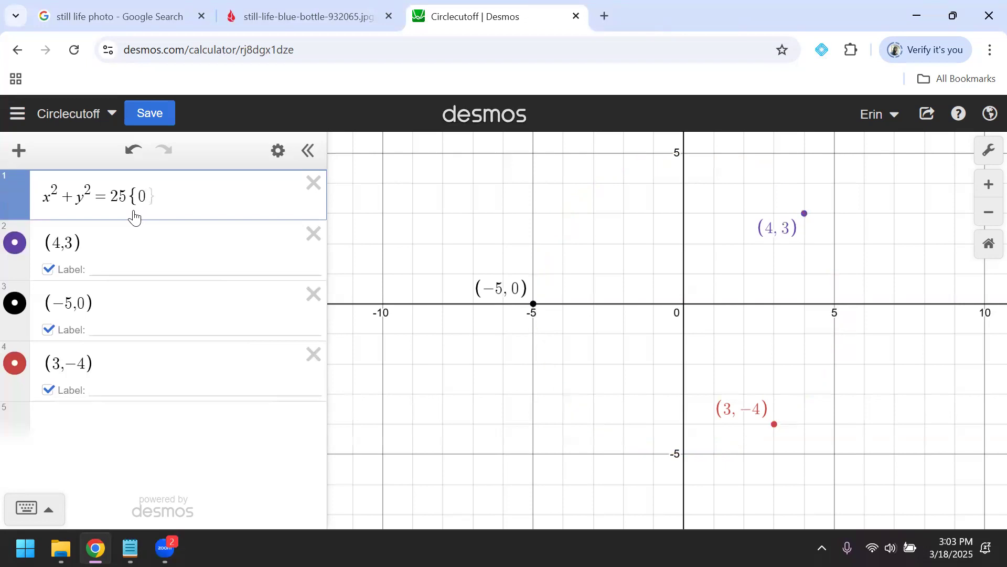
{"action": "type", "text": "<"}
{"action": "type", "text": "x"}
{"action": "type", "text": "}"}
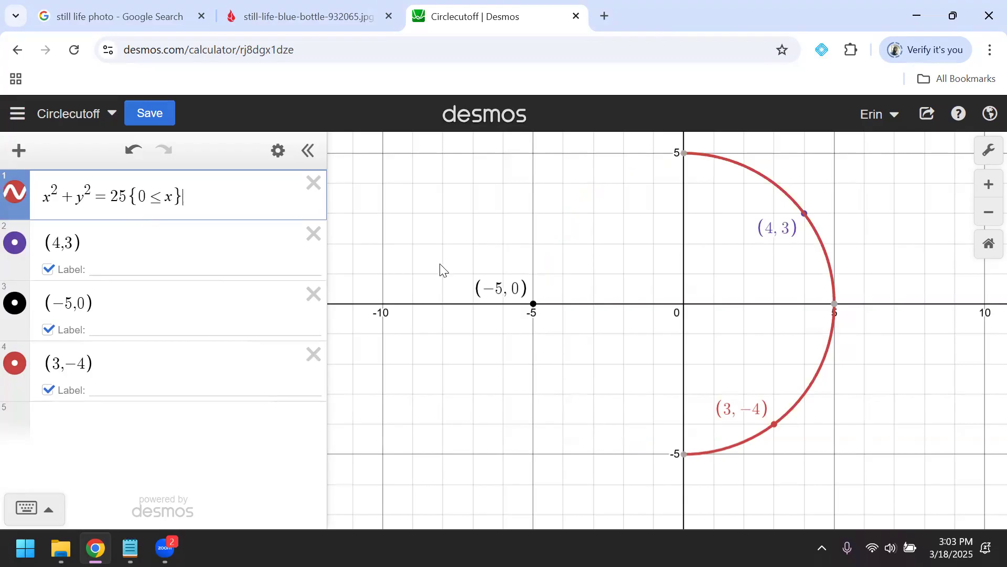
{"action": "left_click_drag", "start_coordinate": [220, 197], "coordinate": [36, 213]}
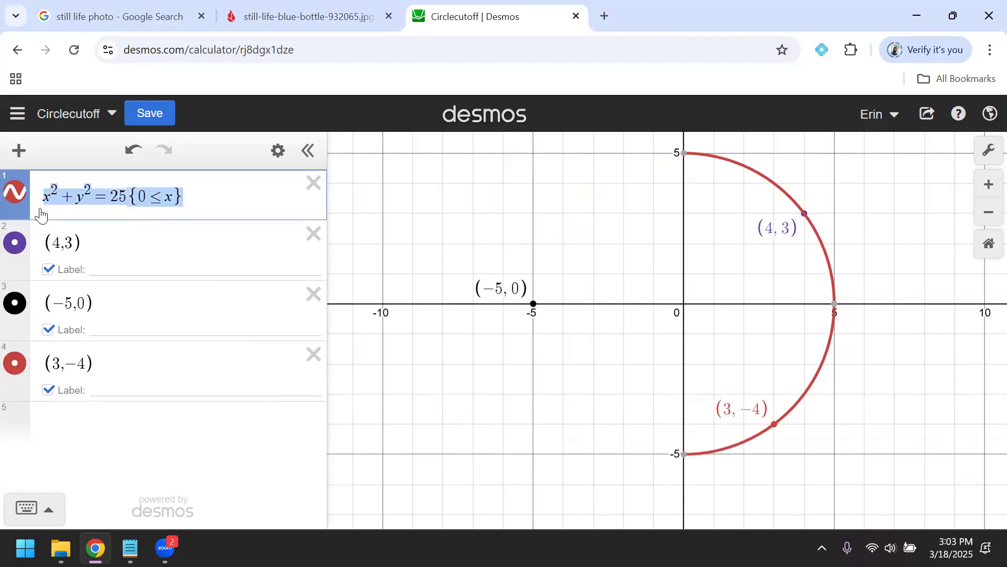
{"action": "left_click", "coordinate": [214, 198]}
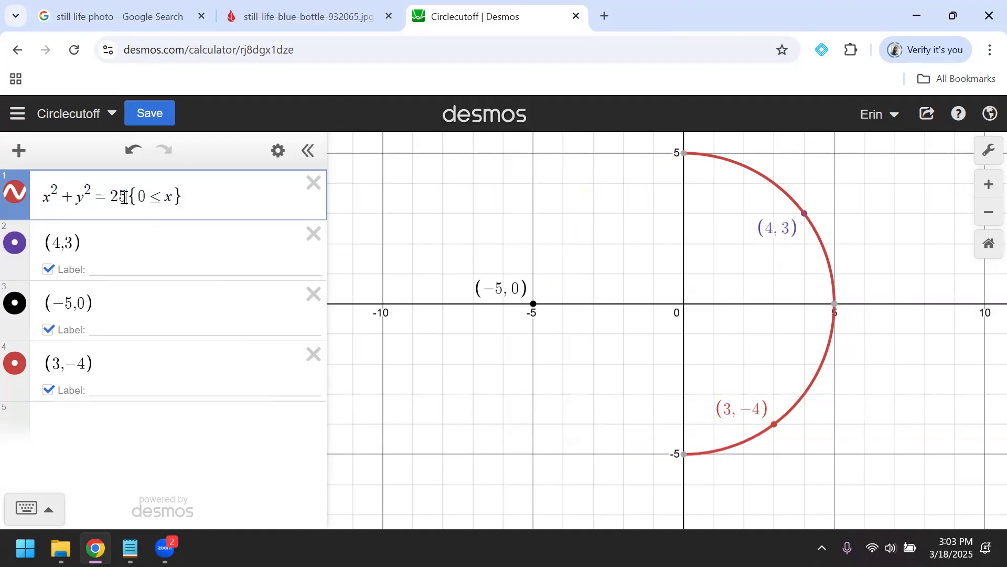
{"action": "left_click_drag", "start_coordinate": [129, 197], "coordinate": [47, 199]}
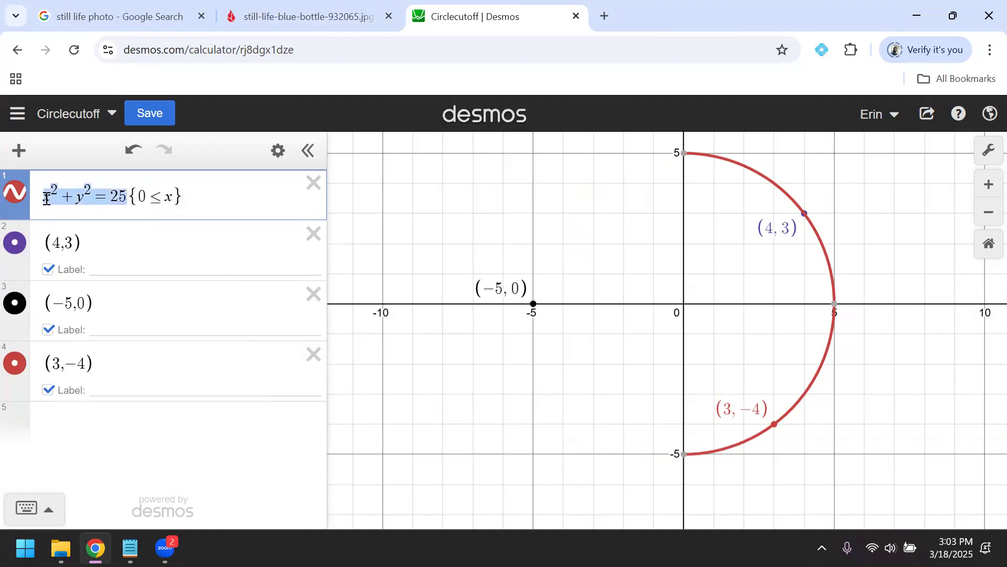
{"action": "left_click", "coordinate": [221, 191]}
{"action": "left_click_drag", "start_coordinate": [138, 195], "coordinate": [172, 198]}
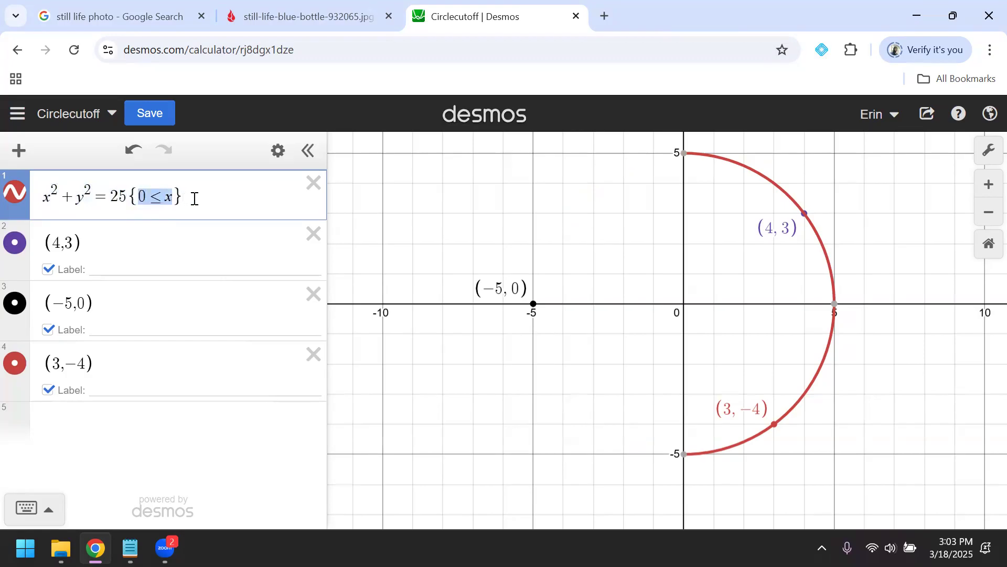
{"action": "left_click", "coordinate": [194, 198]}
- Add an upper bound to the circle's restriction so it reads {0 ≤ x ≤ 4}
{"action": "mouse_move", "coordinate": [164, 195]}
{"action": "left_mouse_down"}
{"action": "mouse_move", "coordinate": [172, 196]}
{"action": "mouse_move", "coordinate": [155, 194]}
{"action": "left_mouse_up"}
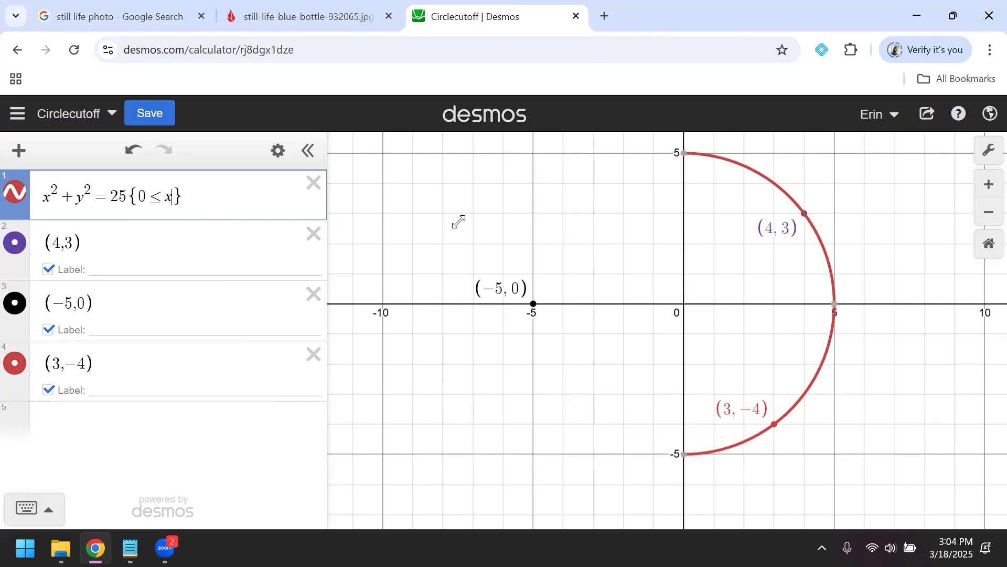
{"action": "type", "text": "<"}
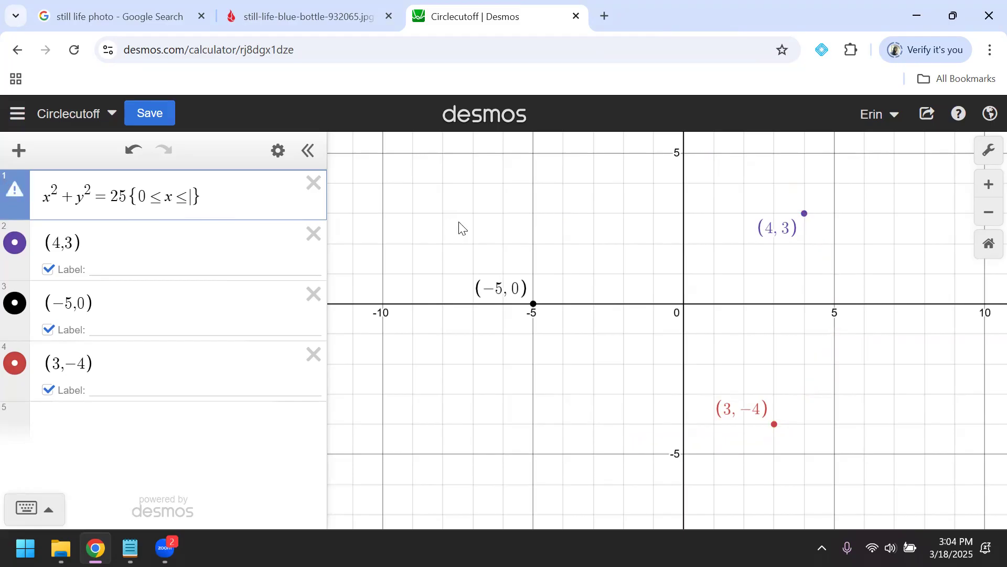
{"action": "type", "text": "4"}
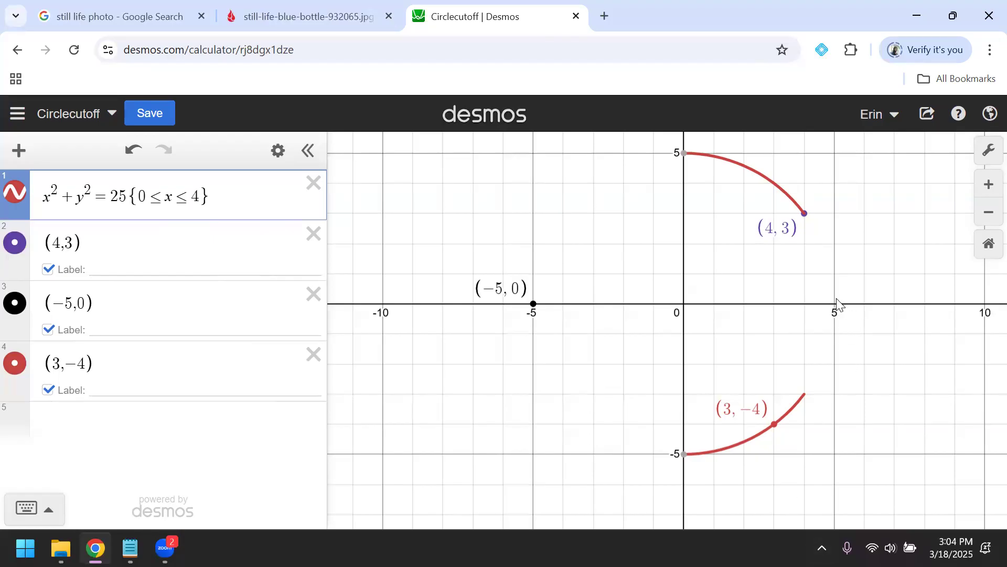
- Add the point (5,0) as a new expression below (3,−4) and turn on its label
{"action": "left_click", "coordinate": [209, 363]}
{"action": "key", "text": "Return"}
{"action": "type", "text": "(6"}
{"action": "key", "text": "BackSpace"}
{"action": "type", "text": "5,0"}
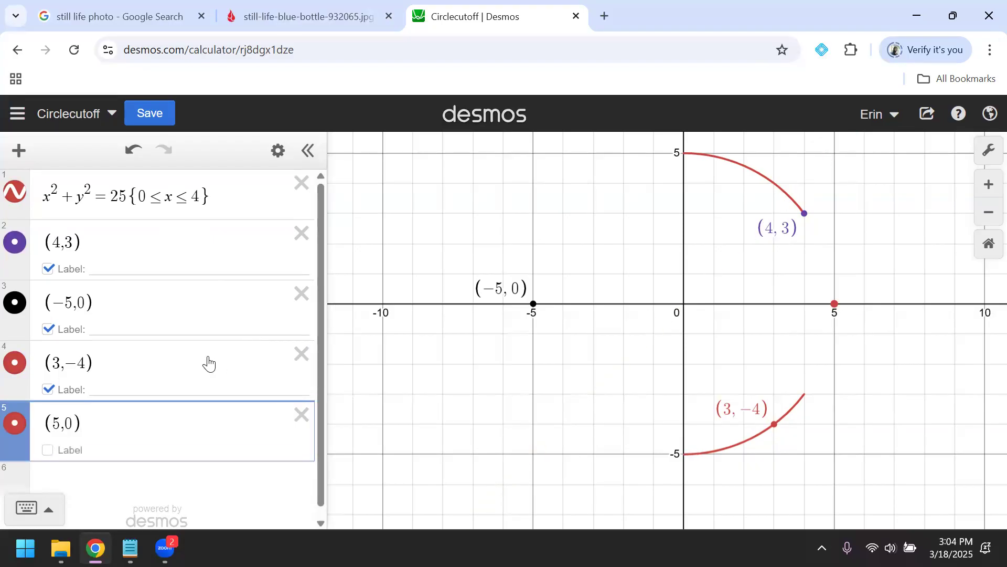
{"action": "left_click", "coordinate": [63, 456]}
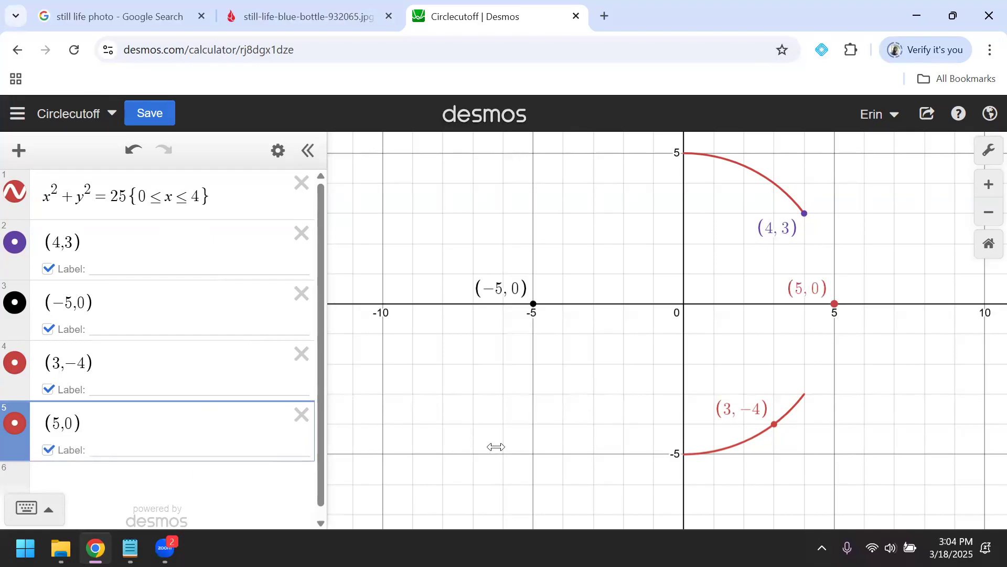
- Replace the circle's x restriction with the y restriction {−3 ≤ y}
{"action": "left_click_drag", "start_coordinate": [231, 196], "coordinate": [152, 196]}
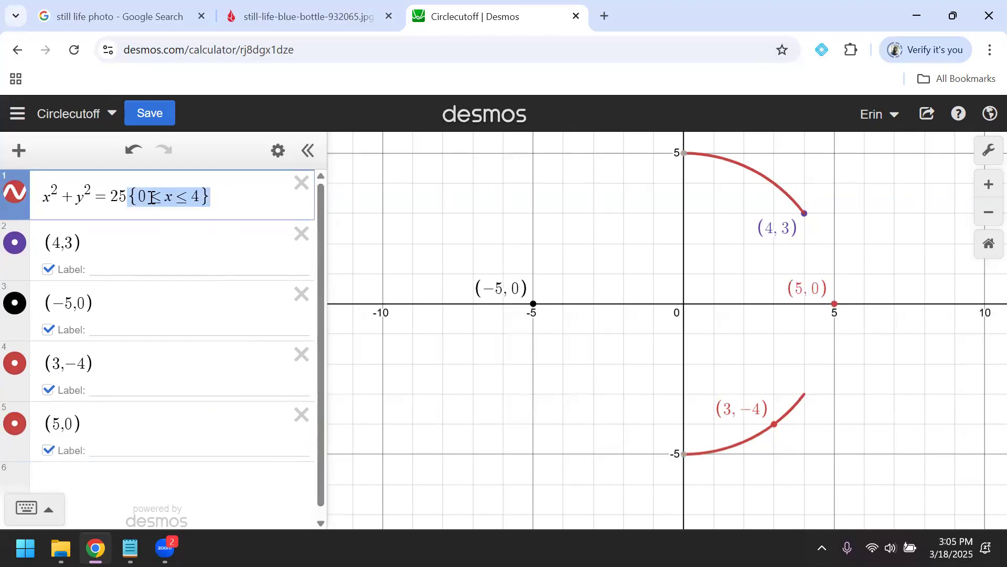
{"action": "key", "text": "BackSpace"}
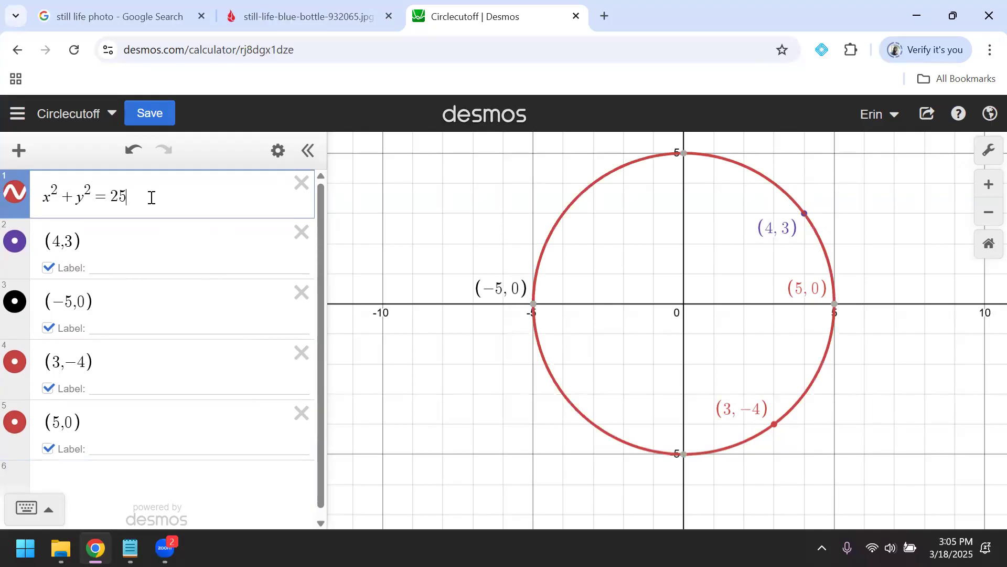
{"action": "type", "text": "{"}
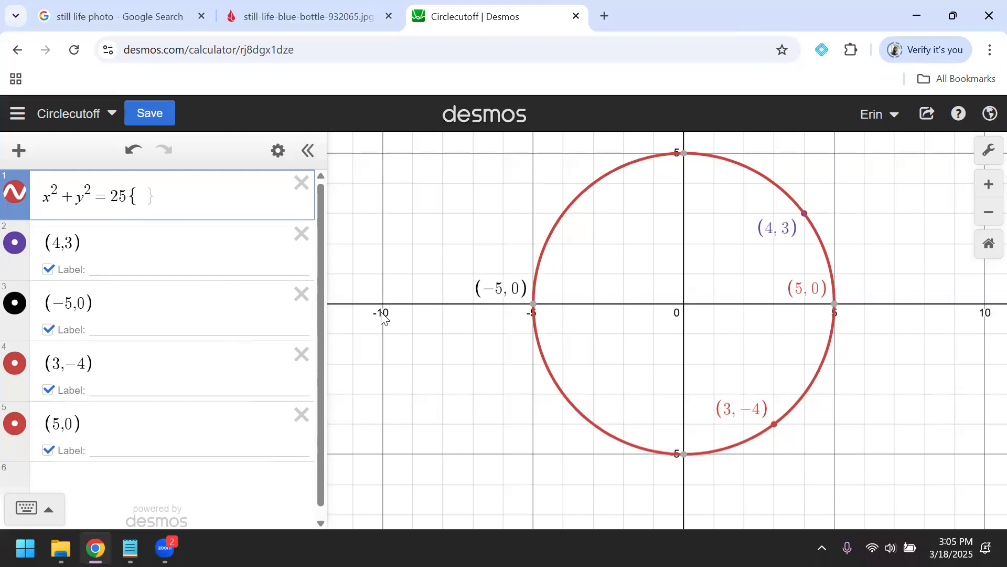
{"action": "type", "text": "-3<-"}
{"action": "key", "text": "BackSpace"}
{"action": "type", "text": "="}
{"action": "type", "text": "y"}
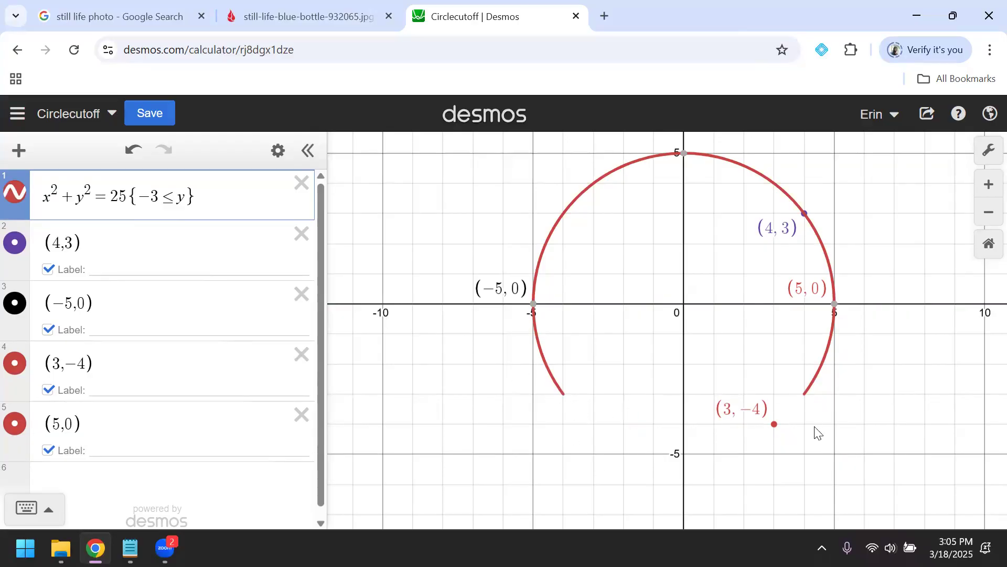
- Add an upper bound to the circle's y restriction so it reads {−3 ≤ y ≤ 2}
{"action": "left_click_drag", "start_coordinate": [835, 432], "coordinate": [805, 435]}
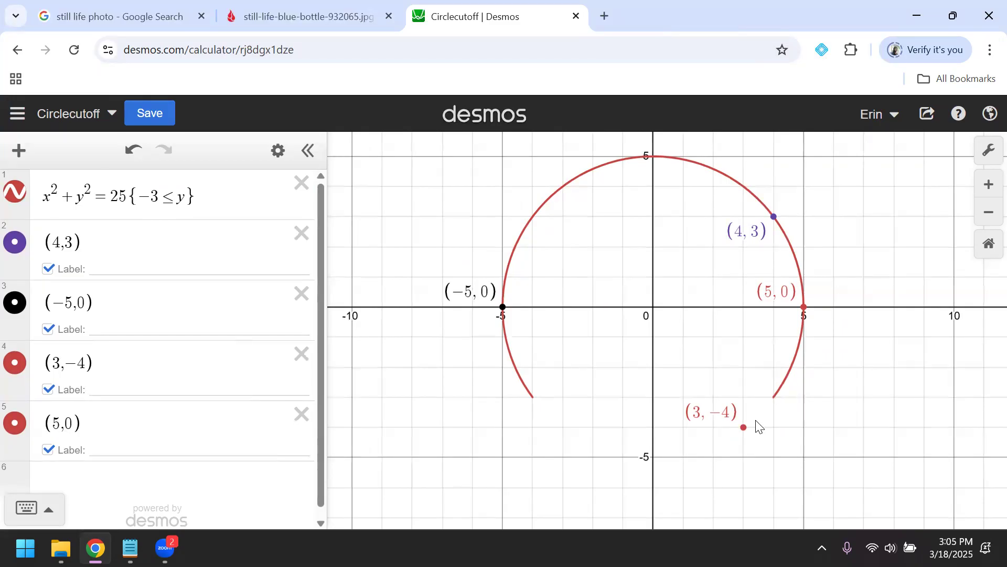
{"action": "left_click", "coordinate": [190, 197]}
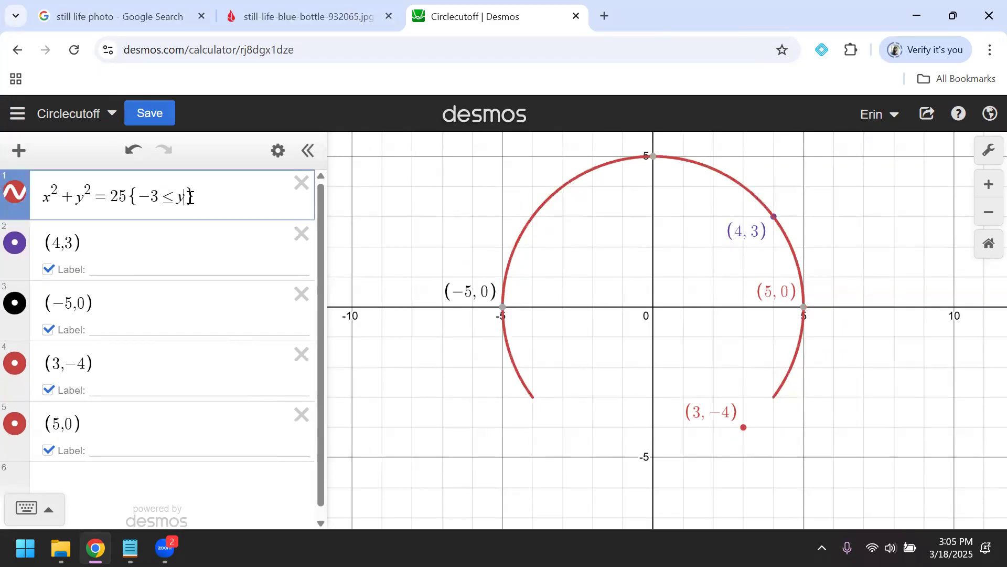
{"action": "type", "text": "<="}
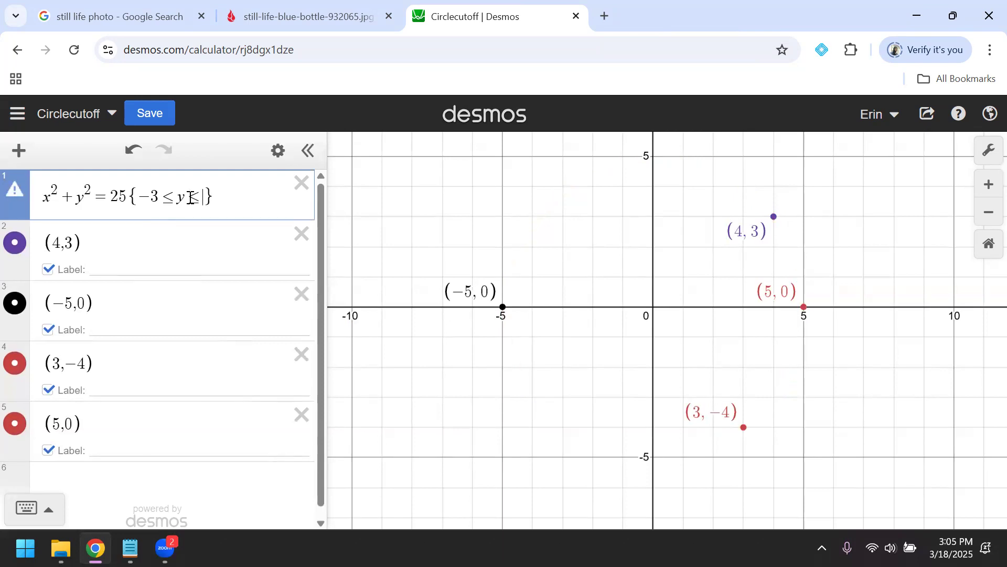
{"action": "type", "text": "2"}
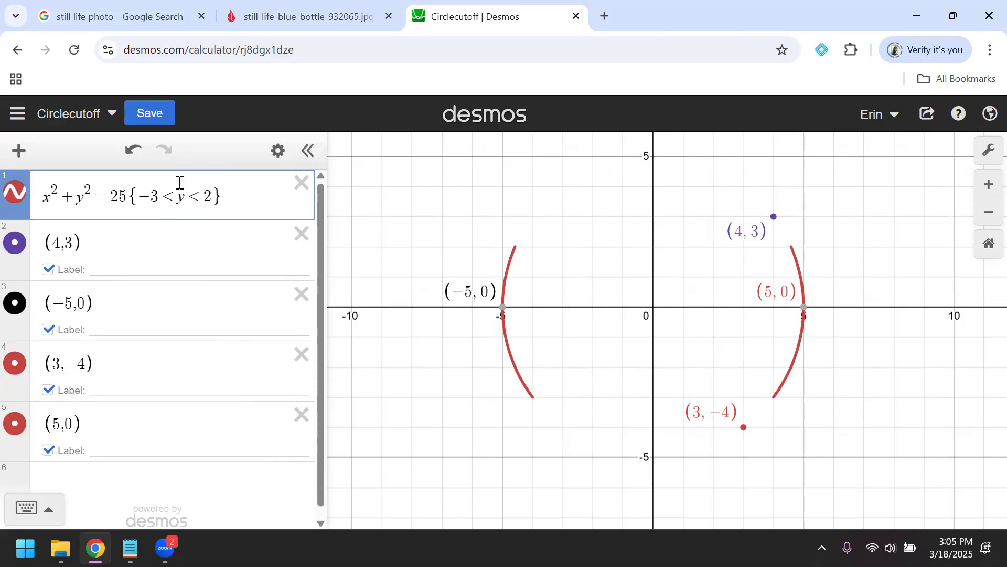
- Replace the bounds of the y restriction with a and b, and add sliders for both variables
{"action": "left_click_drag", "start_coordinate": [152, 195], "coordinate": [141, 195]}
{"action": "type", "text": "a"}
{"action": "key", "text": "Right"}
{"action": "key", "text": "Right"}
{"action": "key", "text": "Right"}
{"action": "key", "text": "Right"}
{"action": "key", "text": "BackSpace"}
{"action": "type", "text": "b"}
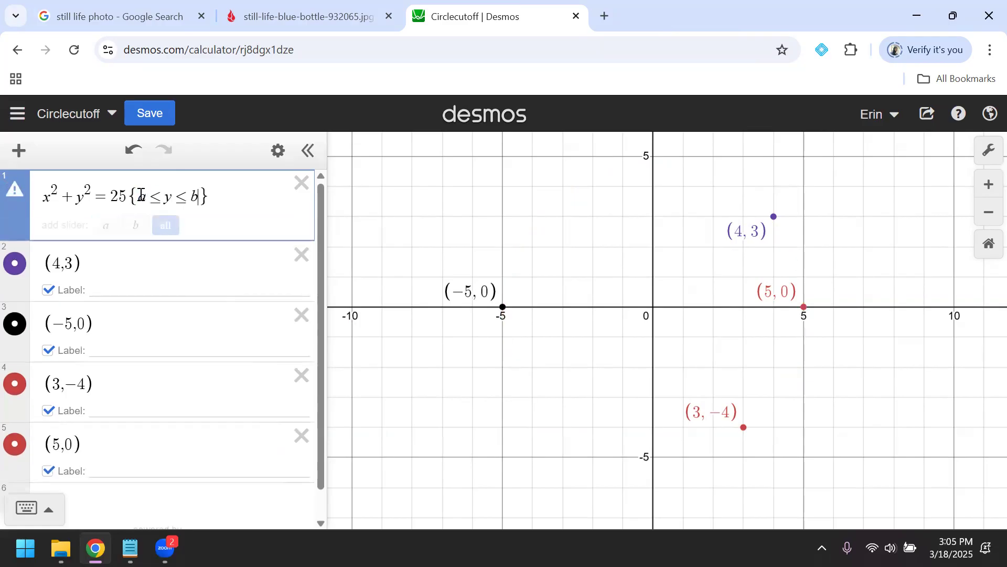
{"action": "left_click", "coordinate": [165, 225]}
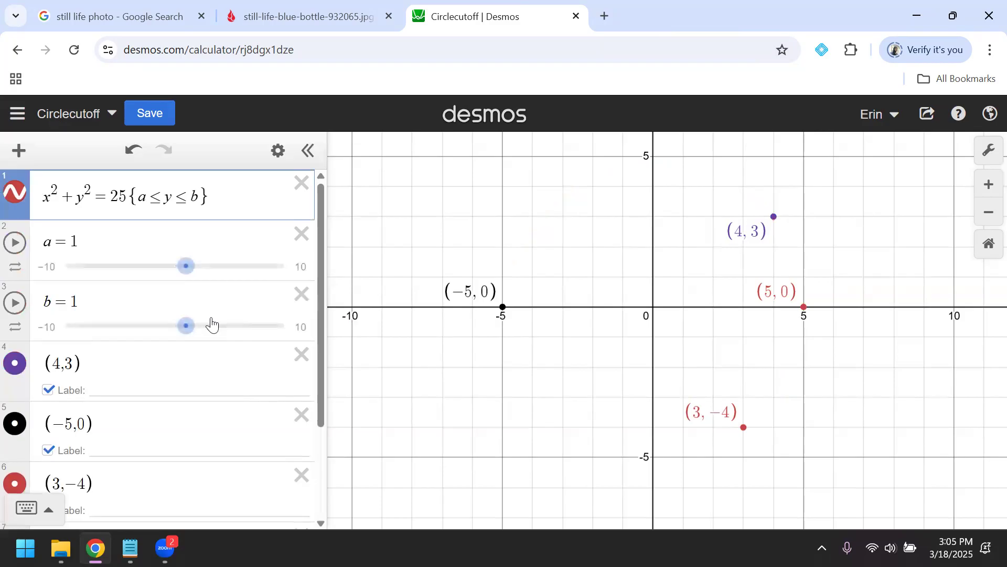
- Adjust the sliders to a = −4 and b = 3 so the arc ends at (3, −4) and (4, 3)
{"action": "left_click_drag", "start_coordinate": [186, 266], "coordinate": [112, 270]}
{"action": "left_click_drag", "start_coordinate": [197, 340], "coordinate": [251, 331]}
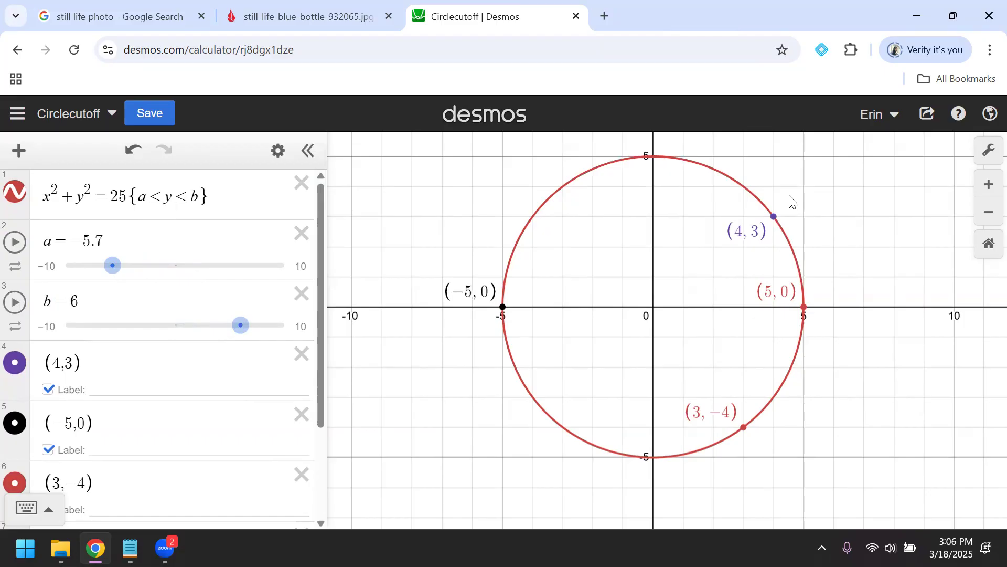
{"action": "left_click", "coordinate": [756, 197]}
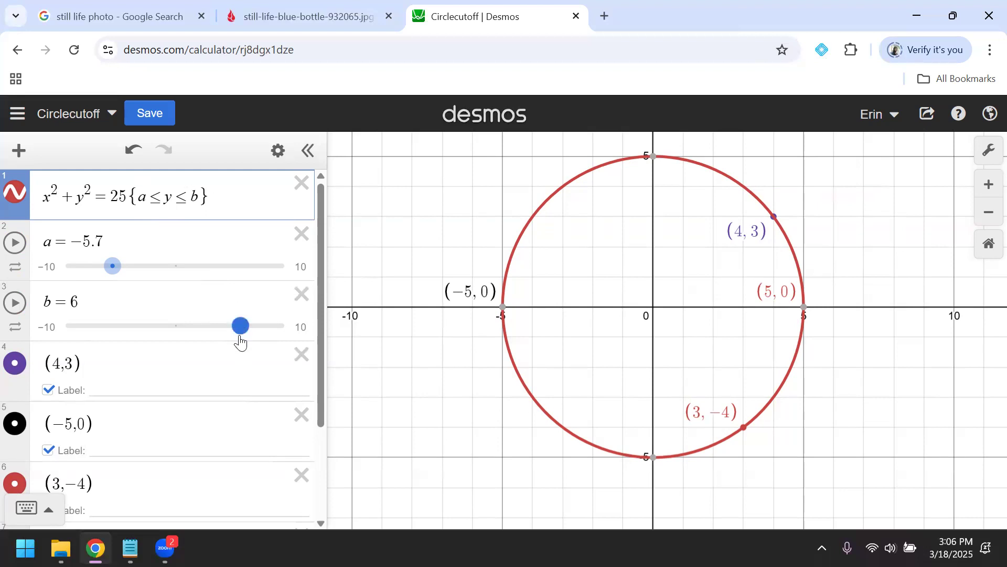
{"action": "left_click_drag", "start_coordinate": [241, 342], "coordinate": [209, 335]}
{"action": "left_click_drag", "start_coordinate": [114, 283], "coordinate": [133, 262]}
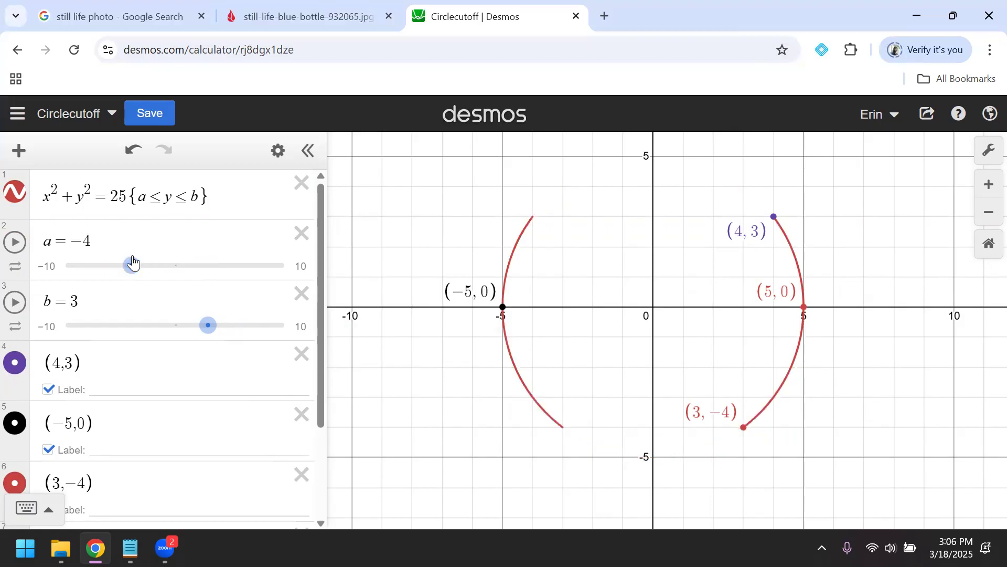
- Remove a from the restriction's lower bound, try pasting the slider value there, and delete the duplicate a = −4 expressions
{"action": "left_click", "coordinate": [105, 241]}
{"action": "left_click", "coordinate": [74, 241]}
{"action": "left_click", "coordinate": [149, 199]}
{"action": "key", "text": "BackSpace"}
{"action": "type", "text": "a=-4"}
{"action": "left_click", "coordinate": [146, 198]}
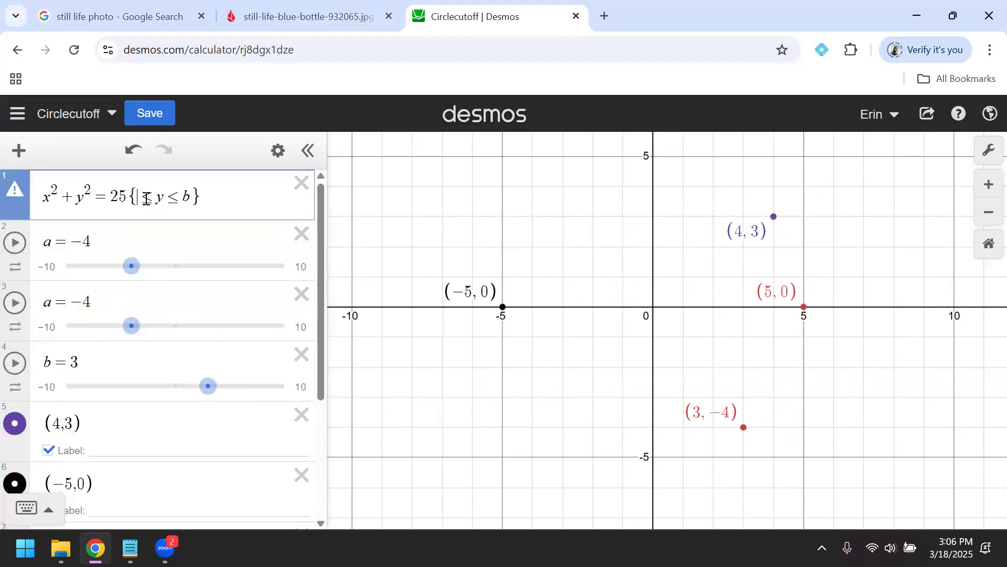
{"action": "type", "text": "a=-4"}
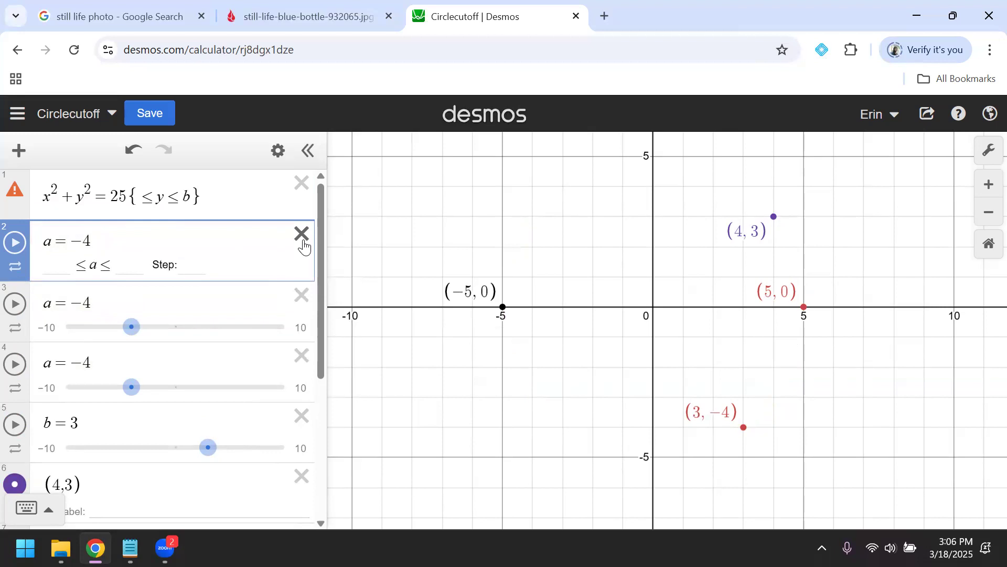
{"action": "left_click", "coordinate": [303, 241]}
{"action": "left_click", "coordinate": [303, 241]}
- Copy the value −4 from the a slider into the empty lower bound of the circle's y restriction
{"action": "left_click", "coordinate": [88, 251]}
{"action": "left_click_drag", "start_coordinate": [89, 251], "coordinate": [70, 251]}
{"action": "key", "text": "ctrl+c"}
{"action": "left_click", "coordinate": [138, 202]}
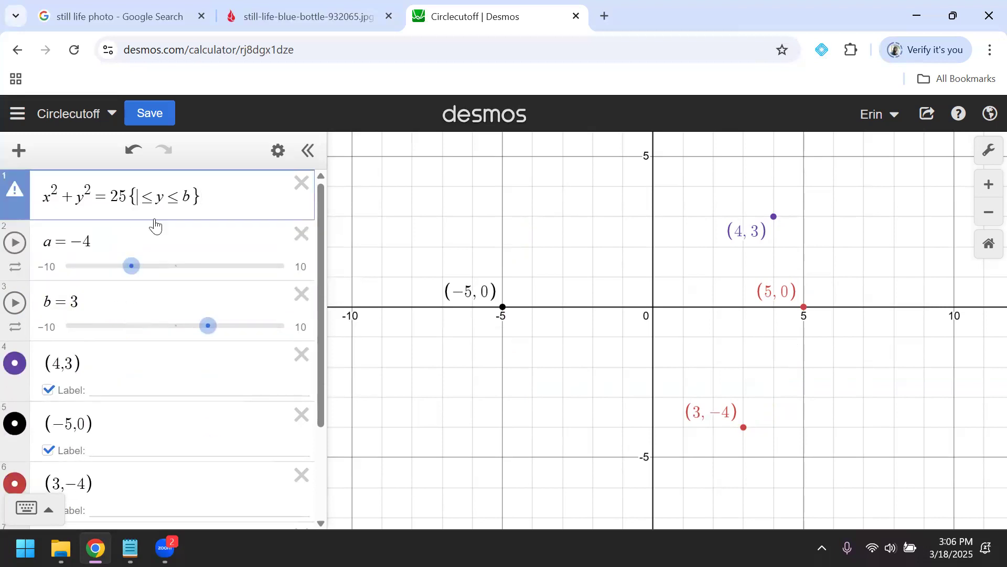
{"action": "key", "text": "ctrl+v"}
- Replace the upper bound b with its copied slider value 3 and delete the a and b sliders
{"action": "left_click_drag", "start_coordinate": [86, 302], "coordinate": [72, 302]}
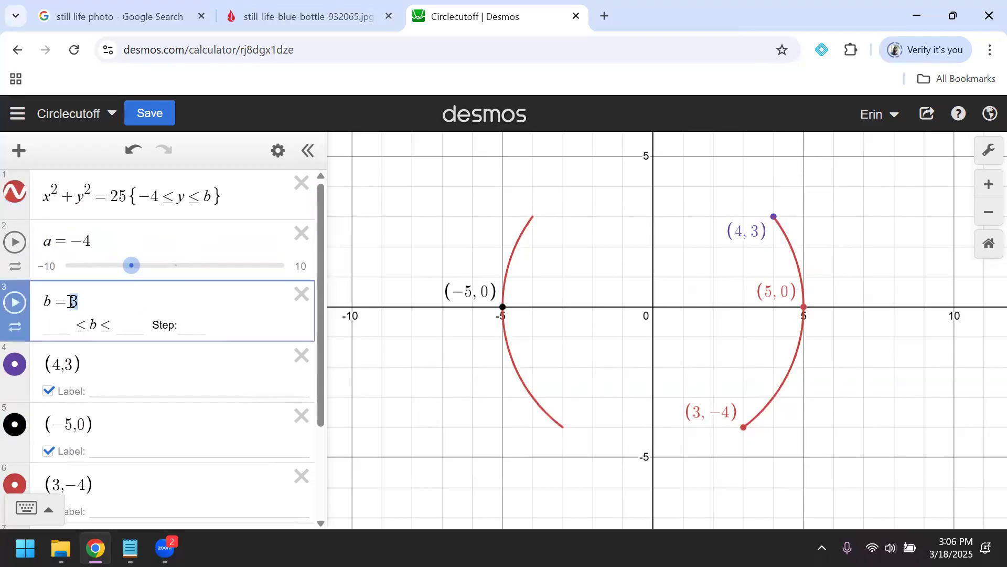
{"action": "left_click", "coordinate": [211, 198]}
{"action": "key", "text": "BackSpace"}
{"action": "key", "text": "ctrl+v"}
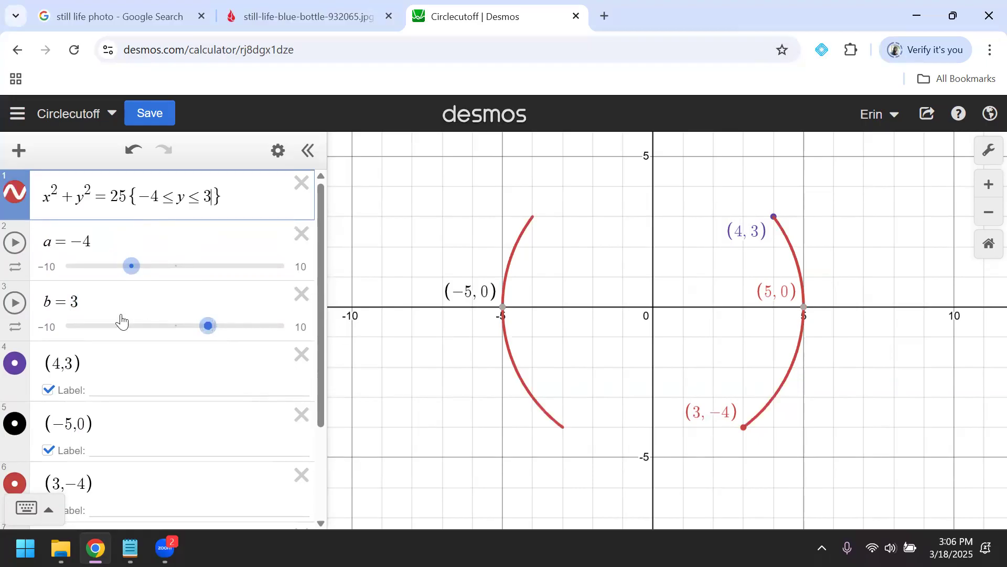
{"action": "left_click", "coordinate": [302, 233]}
{"action": "left_click", "coordinate": [302, 233]}
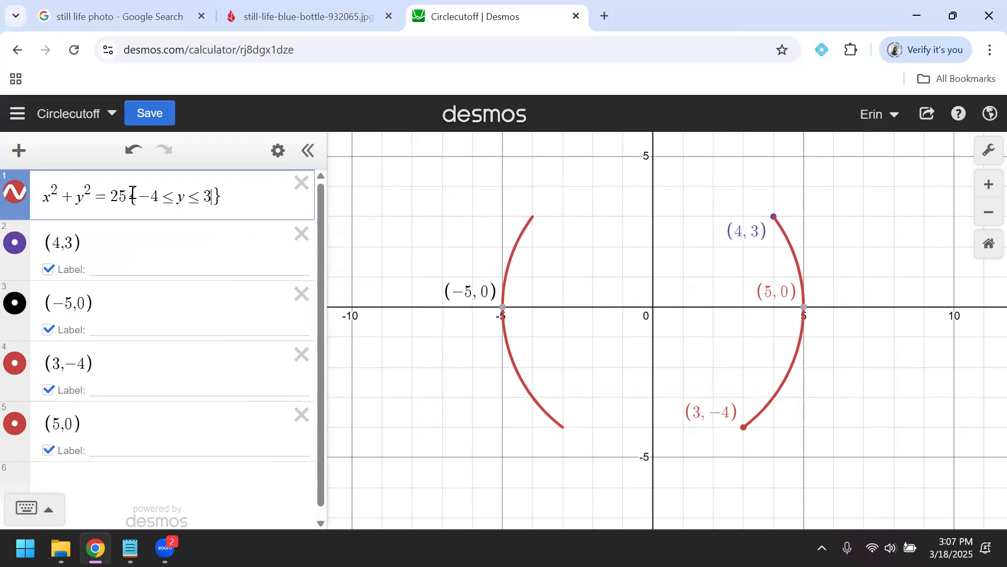
- Replace the circle equation with y = x² − 9, keeping the restriction {−4 ≤ y ≤ 3}
{"action": "left_click_drag", "start_coordinate": [125, 197], "coordinate": [44, 197]}
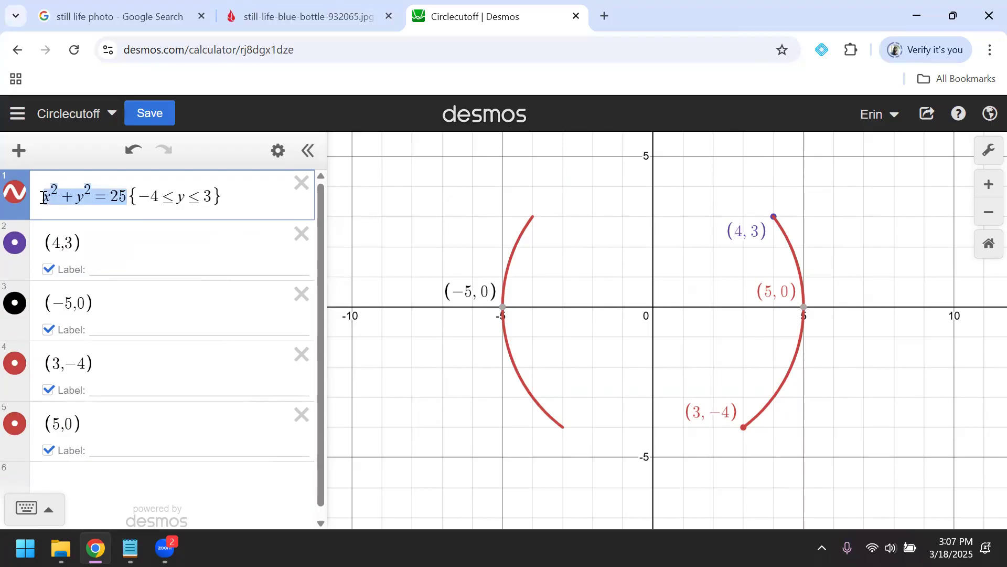
{"action": "key", "text": "BackSpace"}
{"action": "type", "text": "y="}
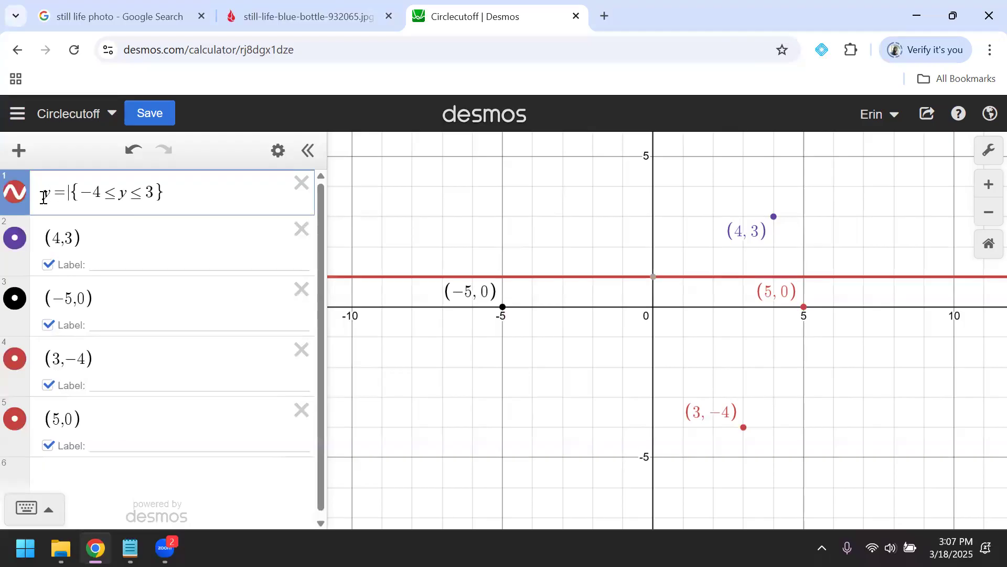
{"action": "type", "text": "x^2"}
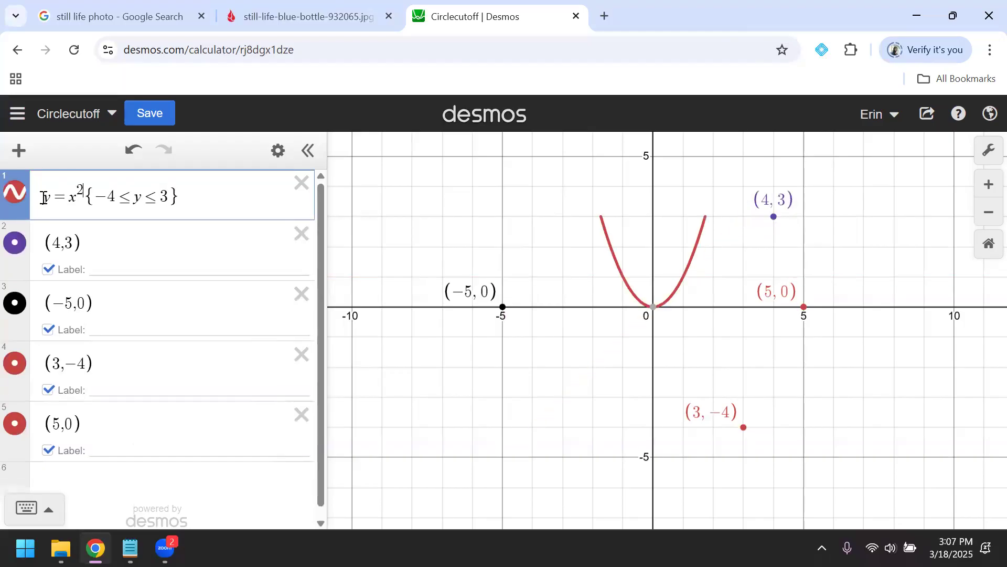
{"action": "key", "text": "Right"}
{"action": "type", "text": "-9"}
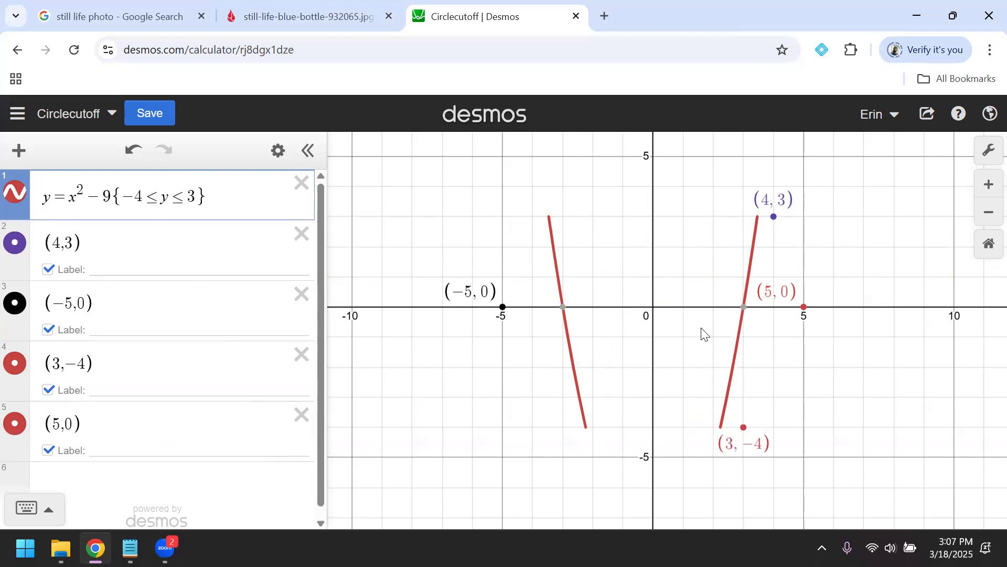
- Change the function to y = 1/x and append a second restriction {−3 < x < 1}
{"action": "left_click_drag", "start_coordinate": [112, 194], "coordinate": [69, 191]}
{"action": "type", "text": "1/x"}
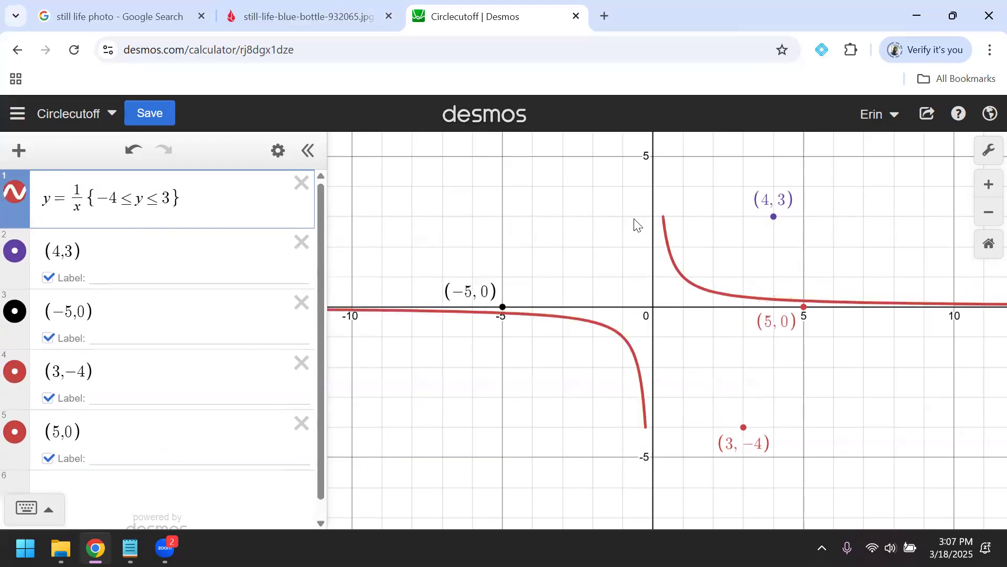
{"action": "left_click", "coordinate": [230, 202]}
{"action": "type", "text": "{-3"}
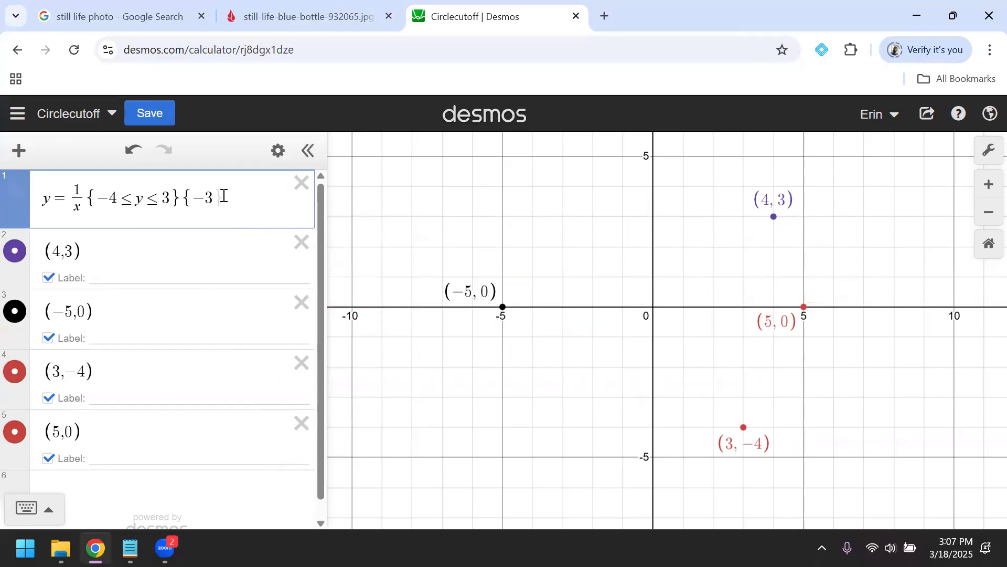
{"action": "type", "text": "<=x"}
{"action": "type", "text": "<"}
{"action": "type", "text": "1"}
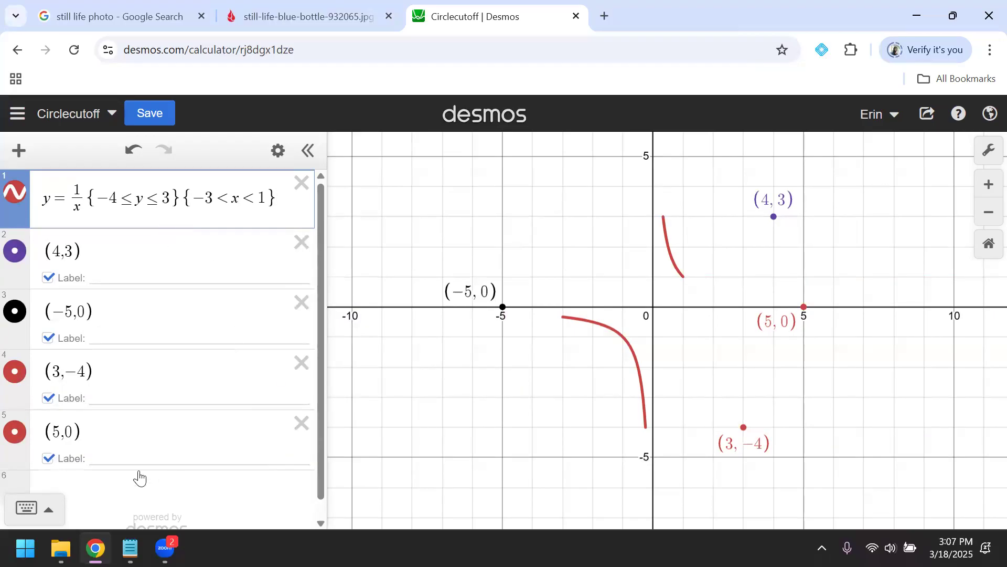
- Replace the lower x bound with a, add a slider for it, and set a to −6
{"action": "left_click_drag", "start_coordinate": [216, 199], "coordinate": [194, 199]}
{"action": "type", "text": "a"}
{"action": "left_click", "coordinate": [105, 234]}
{"action": "mouse_move", "coordinate": [180, 272]}
{"action": "left_mouse_down"}
{"action": "mouse_move", "coordinate": [140, 273]}
{"action": "mouse_move", "coordinate": [191, 265]}
{"action": "mouse_move", "coordinate": [79, 251]}
{"action": "mouse_move", "coordinate": [164, 254]}
{"action": "mouse_move", "coordinate": [74, 265]}
{"action": "mouse_move", "coordinate": [107, 266]}
{"action": "left_mouse_up"}
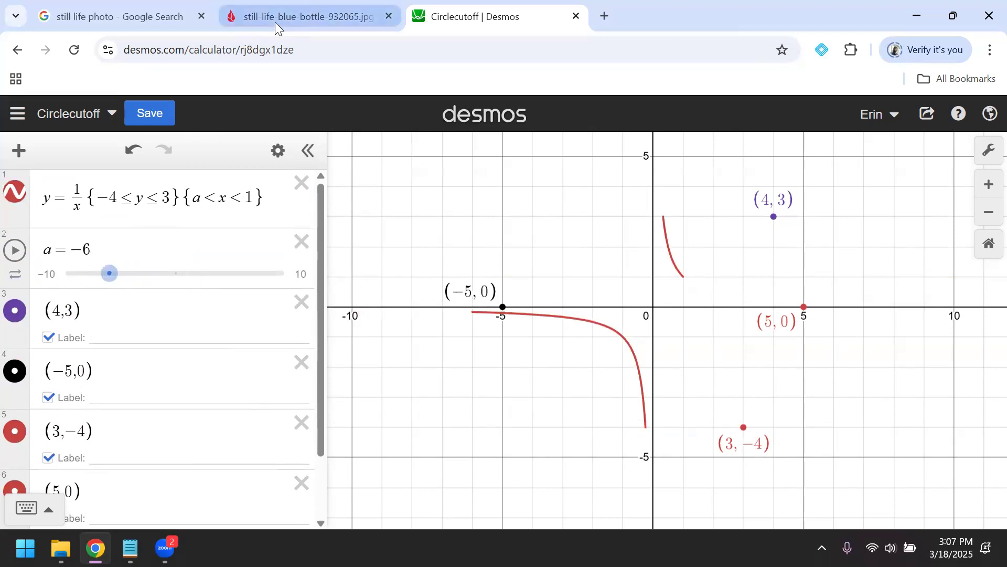